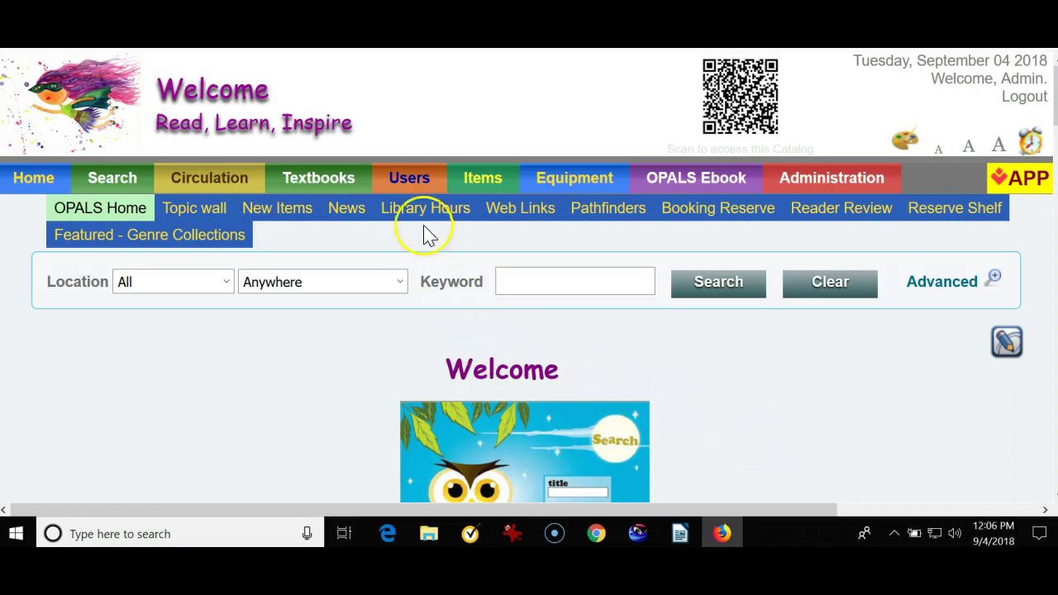
- Open the Users menu in the top navigation bar
click(414, 176)
- Choose Add from the Users menu to start a new borrower record
click(425, 248)
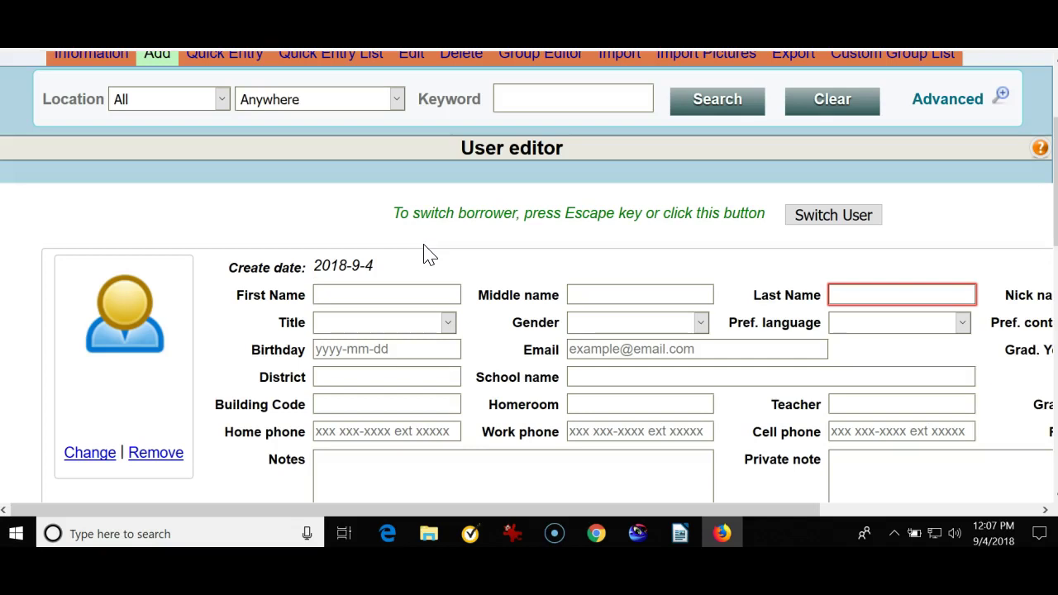
- Enter the new user's first name and last name in the User editor
scroll(477, 421, down, 3)
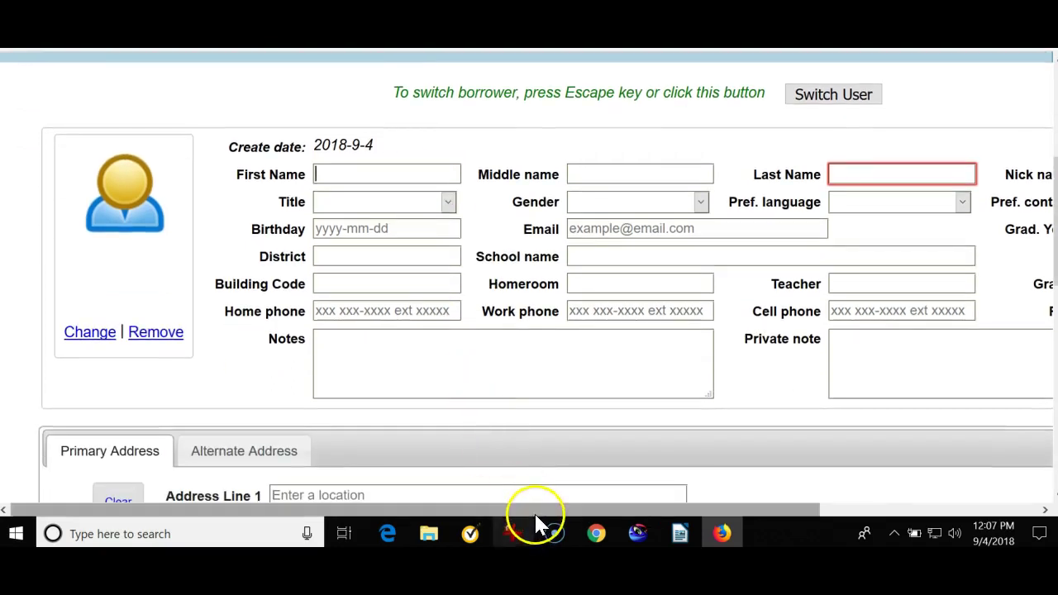
drag(535, 508, 683, 515)
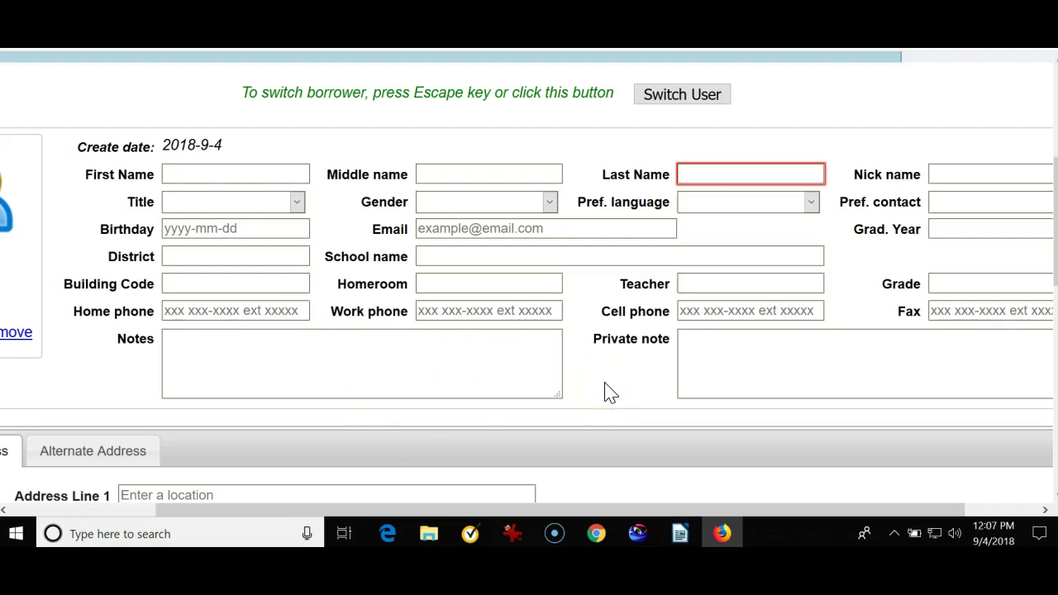
scroll(608, 391, down, 3)
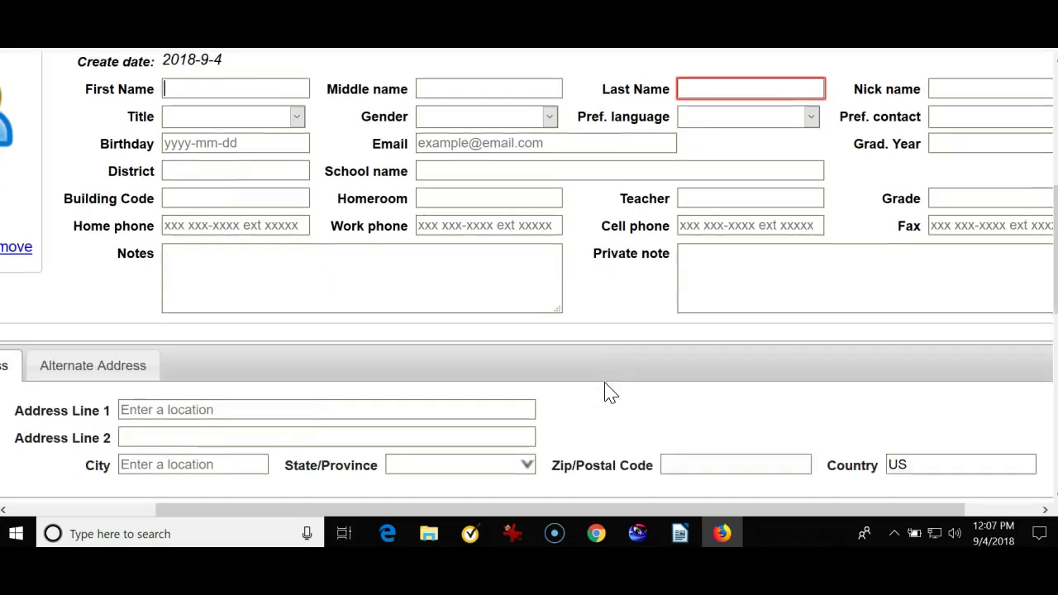
scroll(556, 405, up, 3)
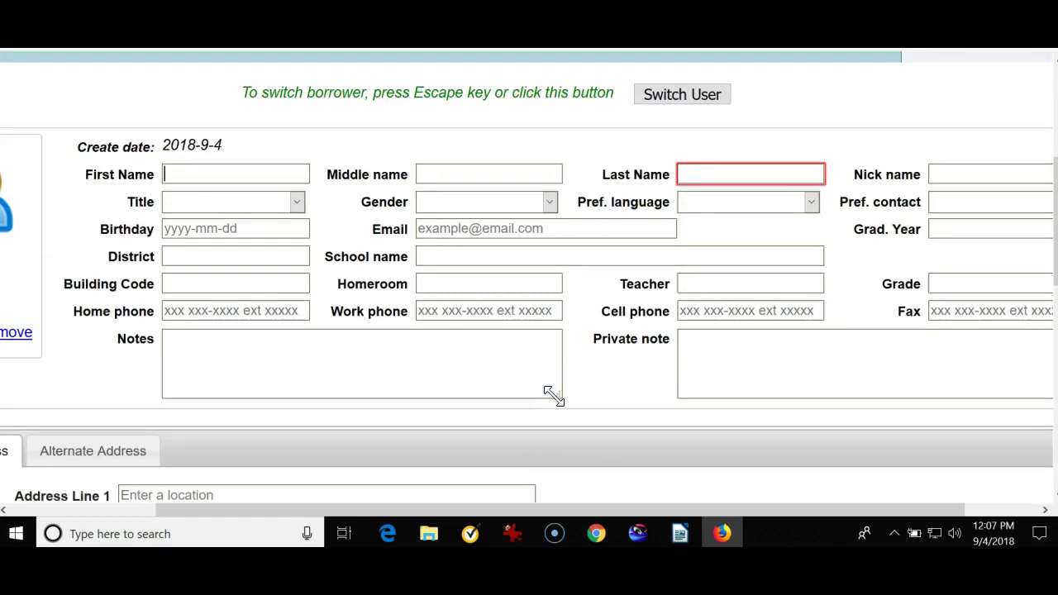
key(Tab)
key(Tab)
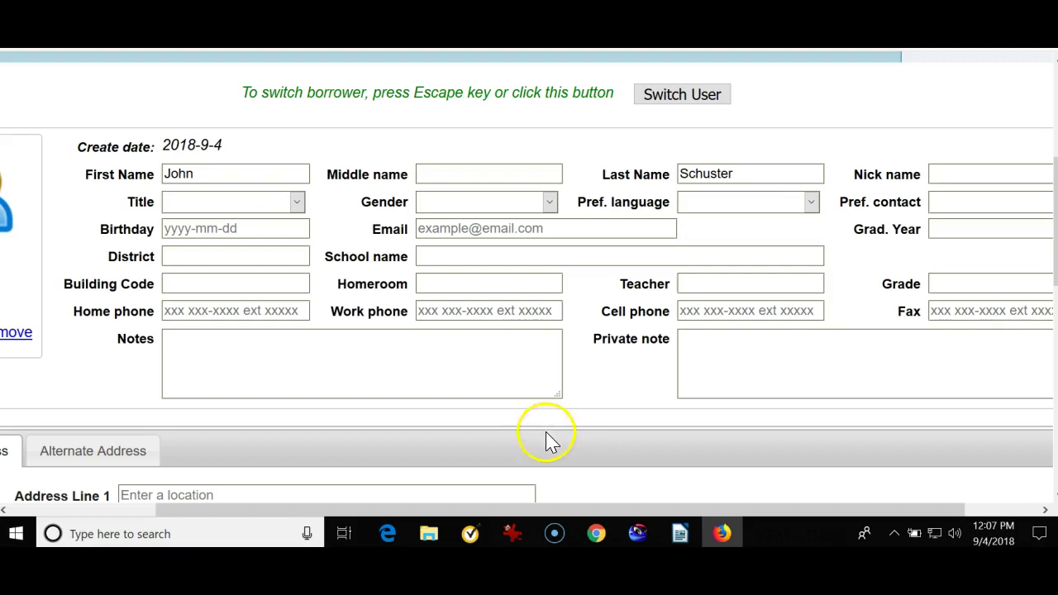
- In Account Info, change the User Type dropdown from Student to Teacher
scroll(555, 344, down, 3)
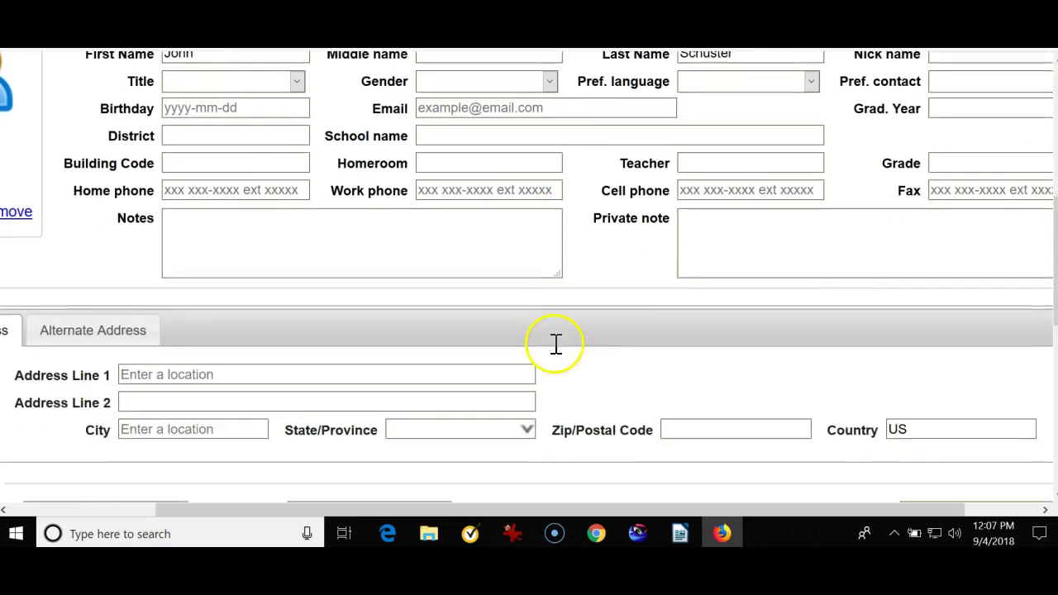
scroll(555, 354, up, 3)
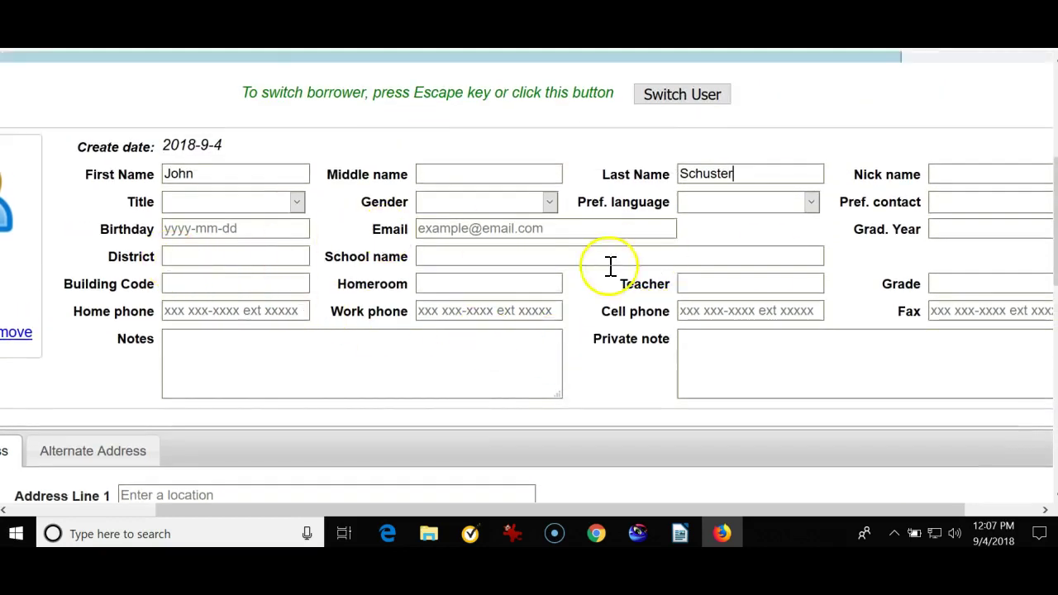
scroll(802, 283, down, 5)
scroll(808, 283, down, 1)
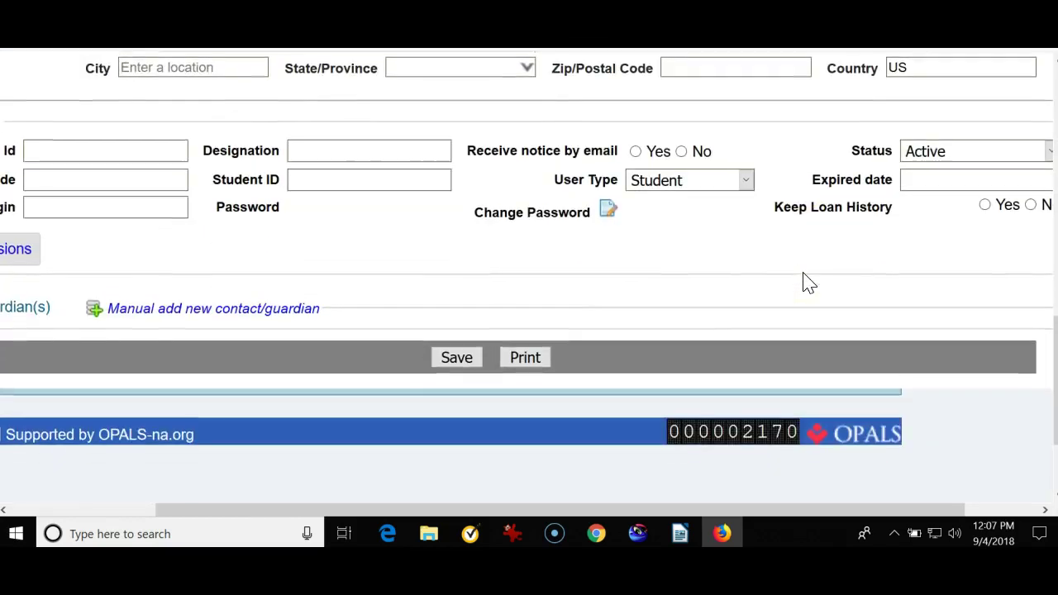
scroll(808, 283, down, 2)
scroll(802, 281, up, 4)
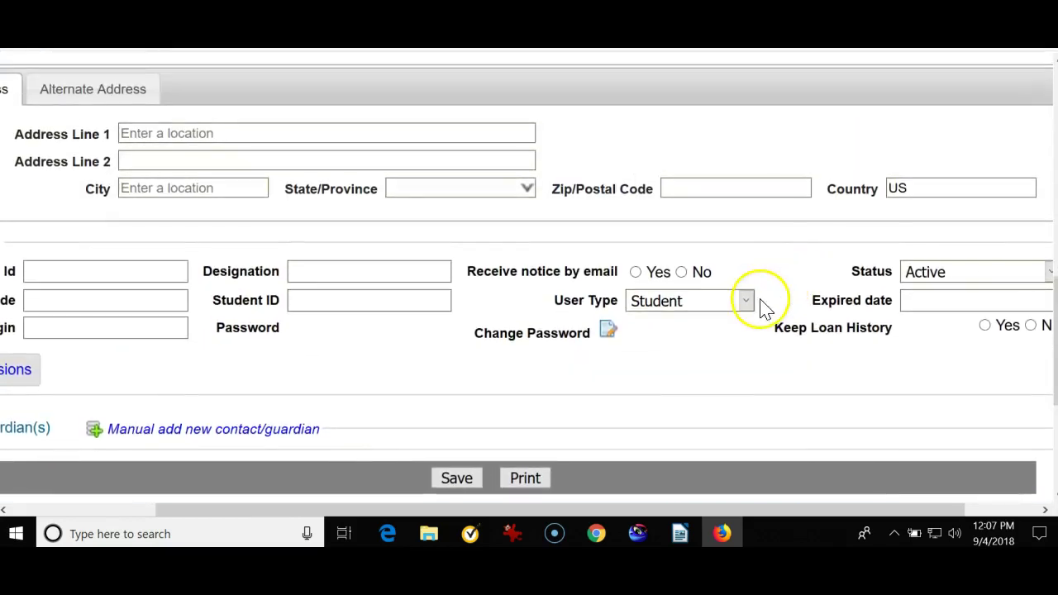
drag(550, 300, 621, 308)
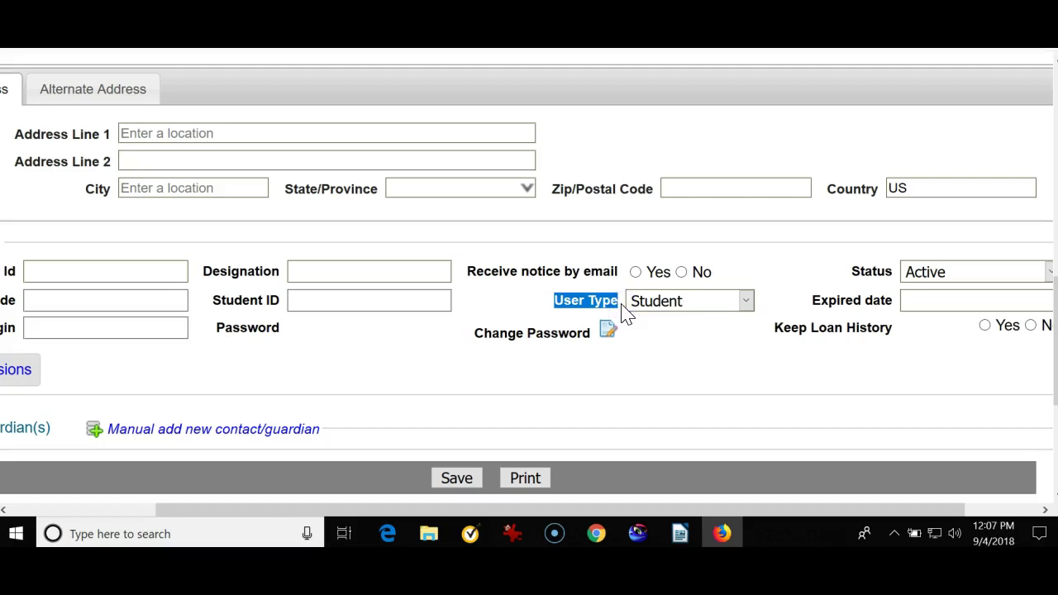
click(619, 327)
click(749, 303)
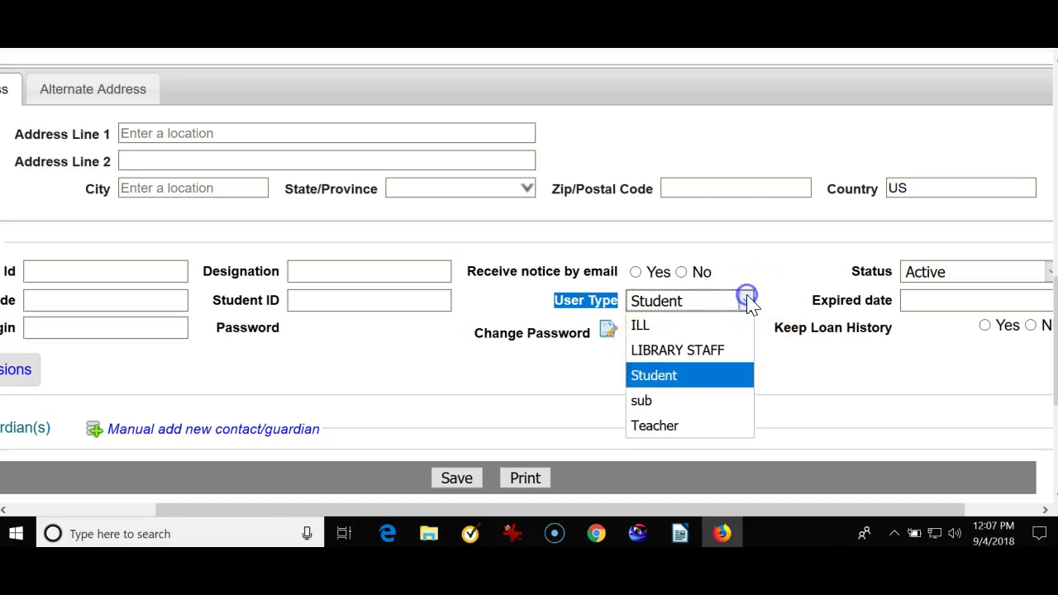
click(666, 428)
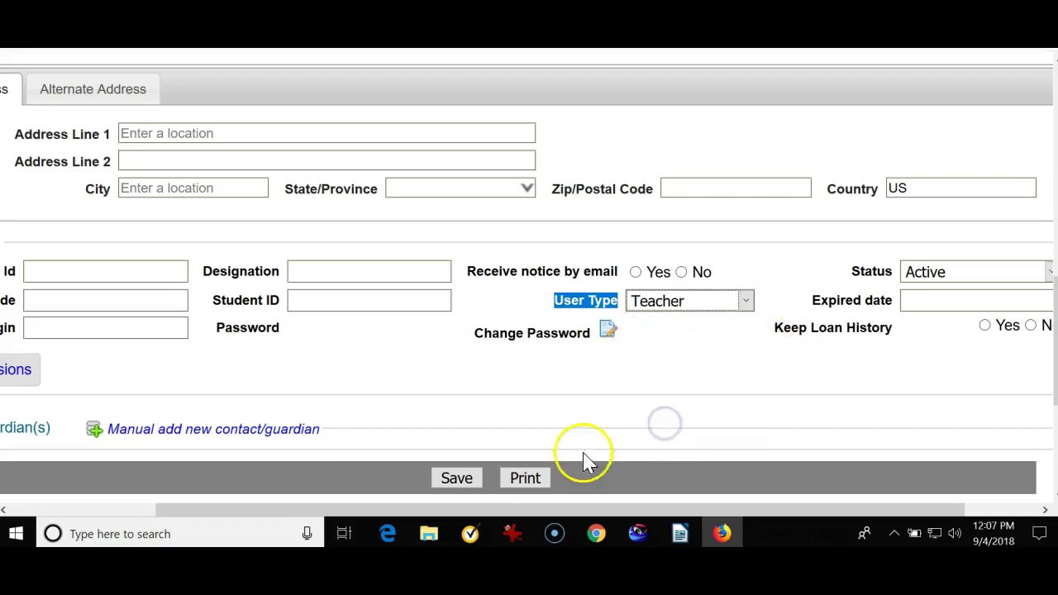
drag(626, 512, 484, 523)
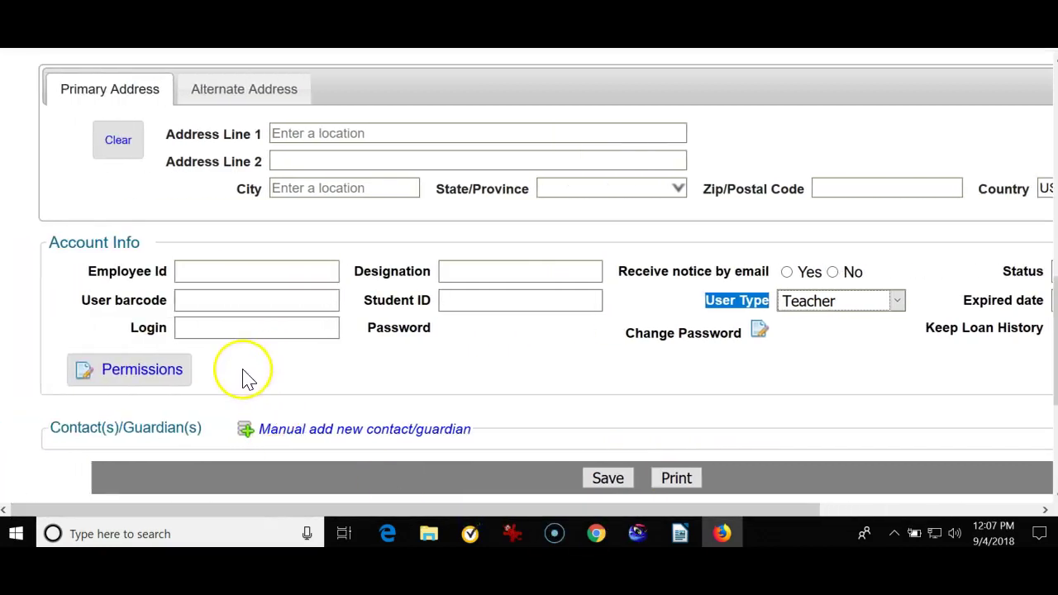
- Enter a seven-digit user barcode and save the record
click(199, 300)
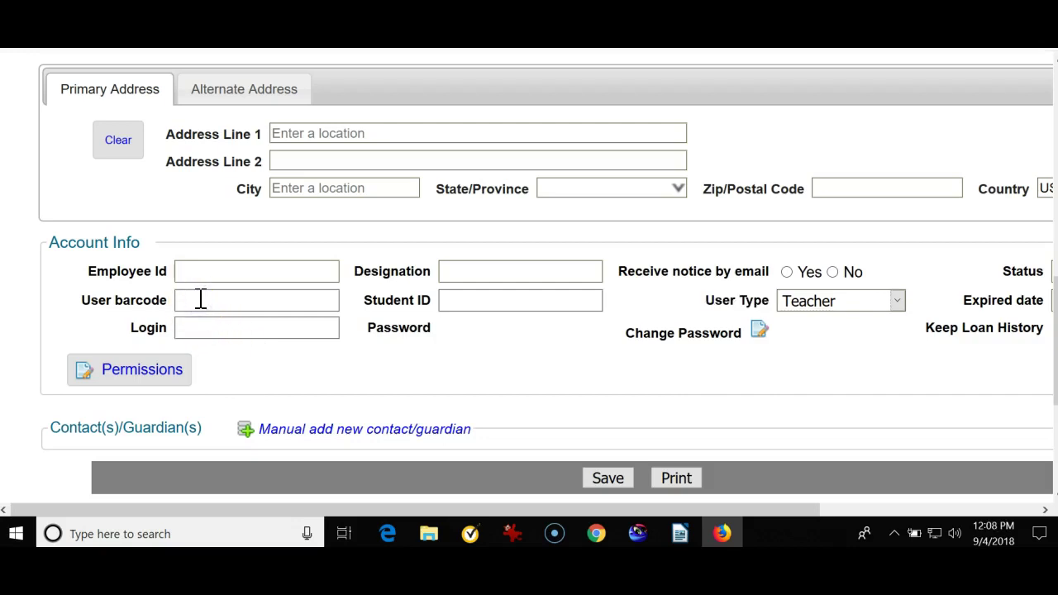
text(1234567)
click(405, 335)
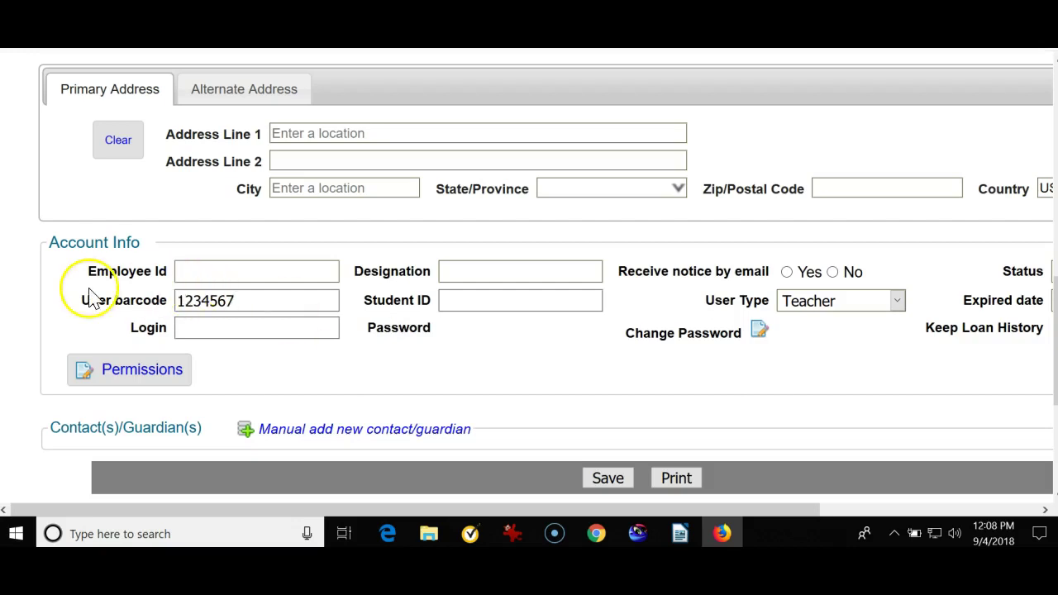
drag(82, 300, 170, 302)
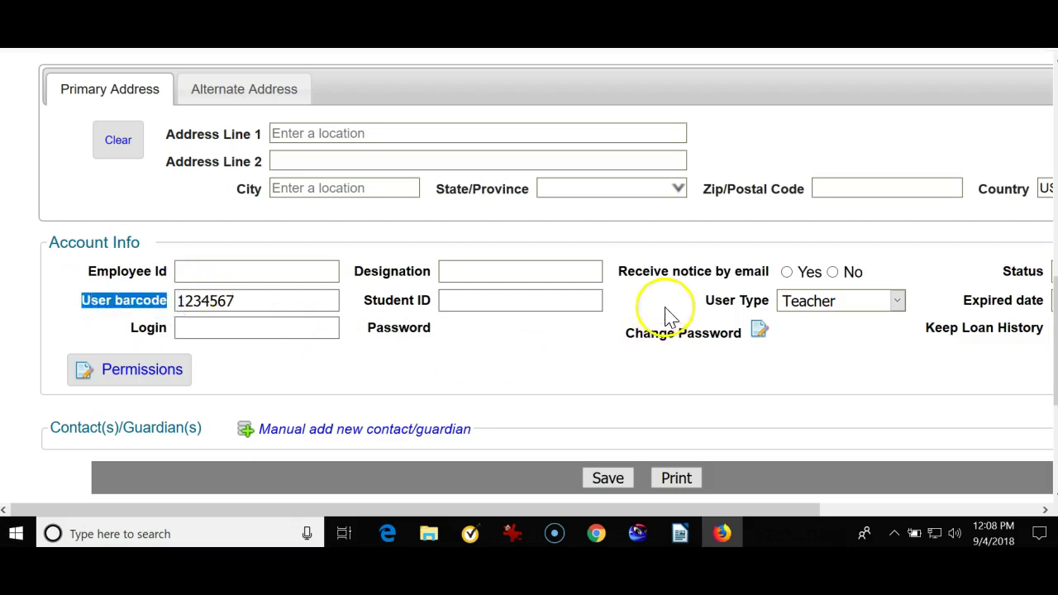
drag(704, 302, 771, 305)
click(938, 325)
click(609, 478)
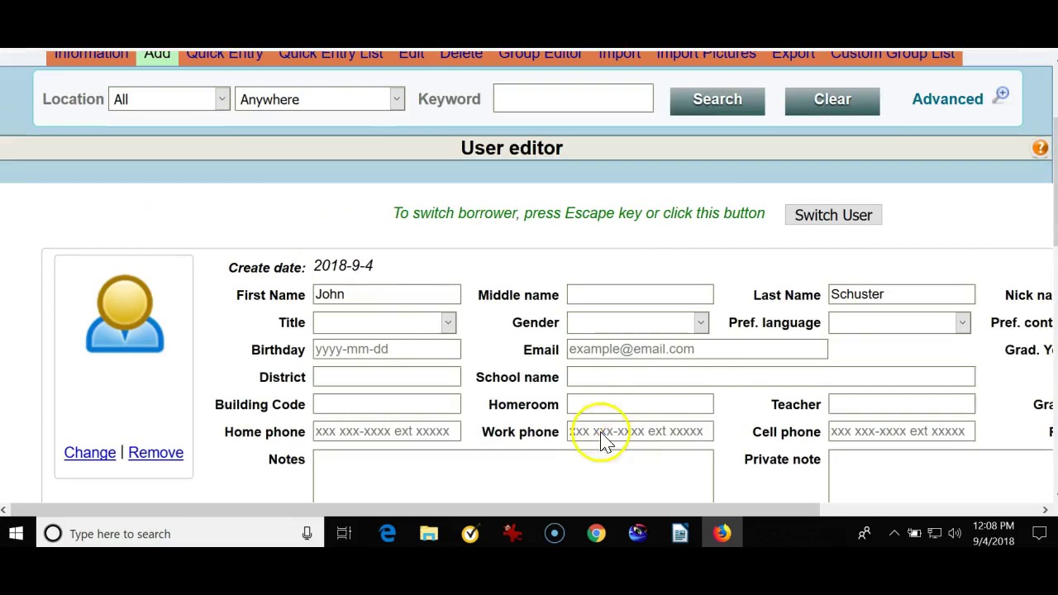
- Review the entered barcode and the User Type setting
scroll(719, 332, down, 2)
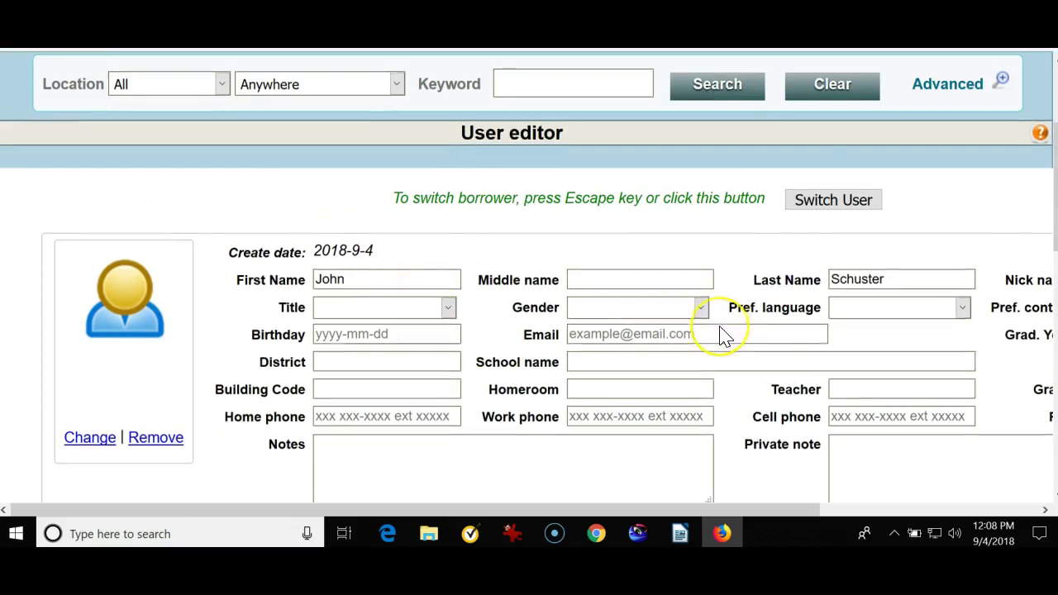
scroll(719, 332, down, 4)
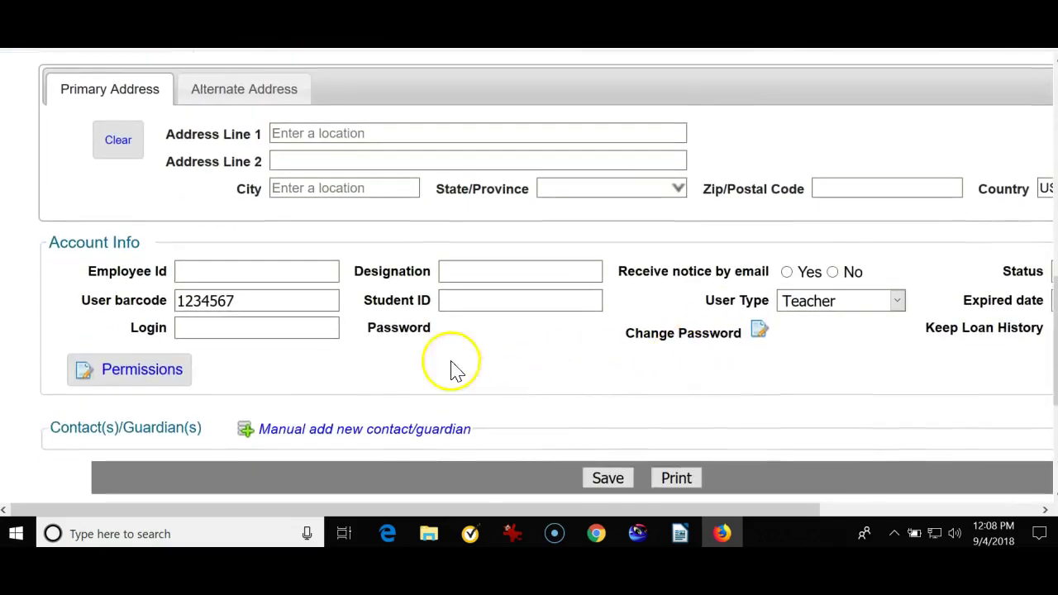
drag(241, 301, 176, 300)
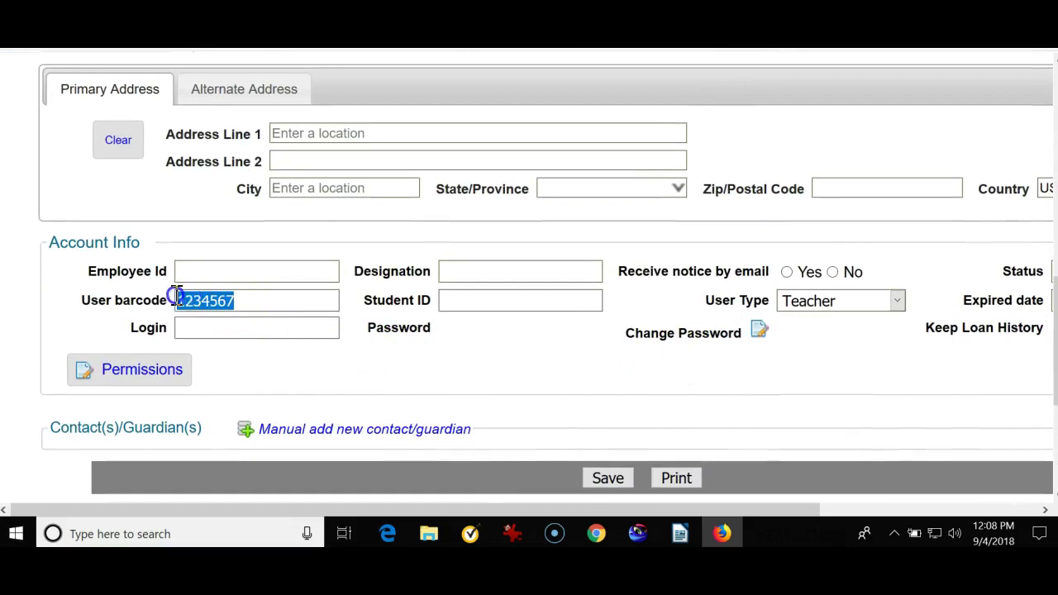
click(184, 297)
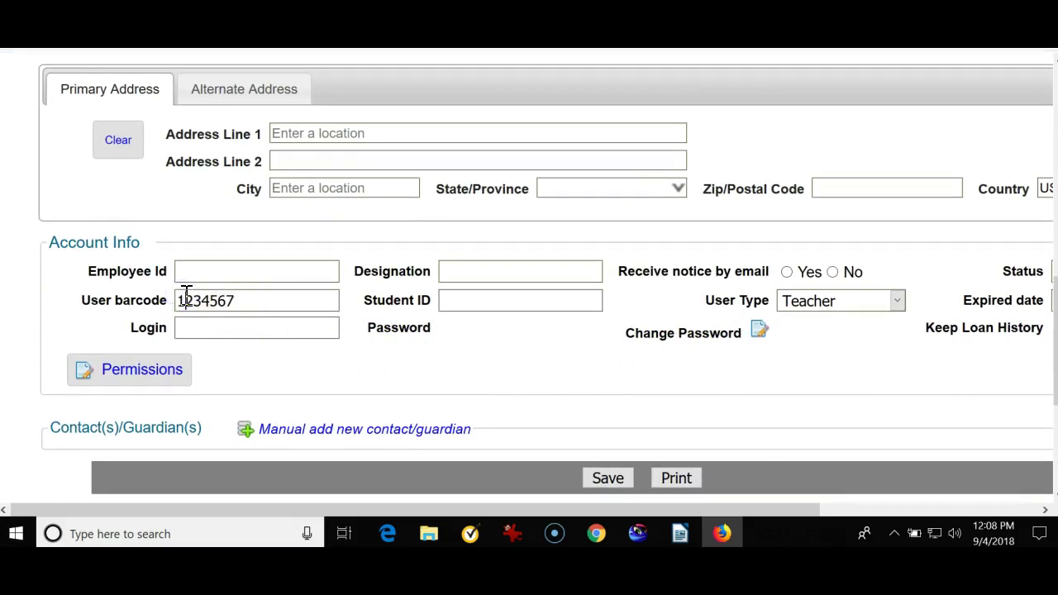
click(197, 300)
drag(709, 300, 758, 300)
- Fill in the teacher's surname, Grade 8 and Homeroom 121
click(760, 299)
scroll(736, 322, up, 5)
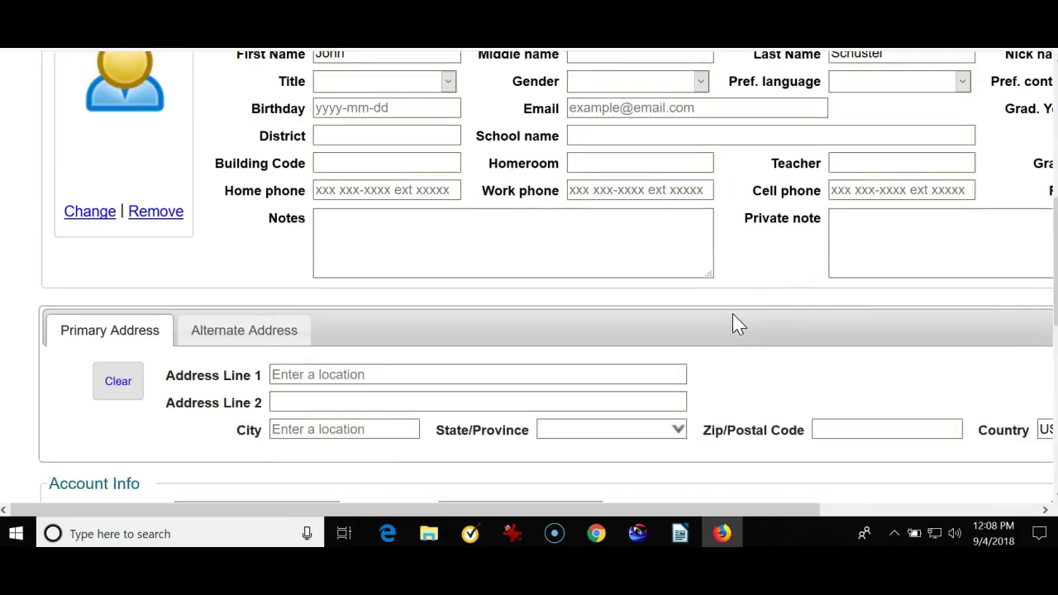
drag(650, 511, 760, 501)
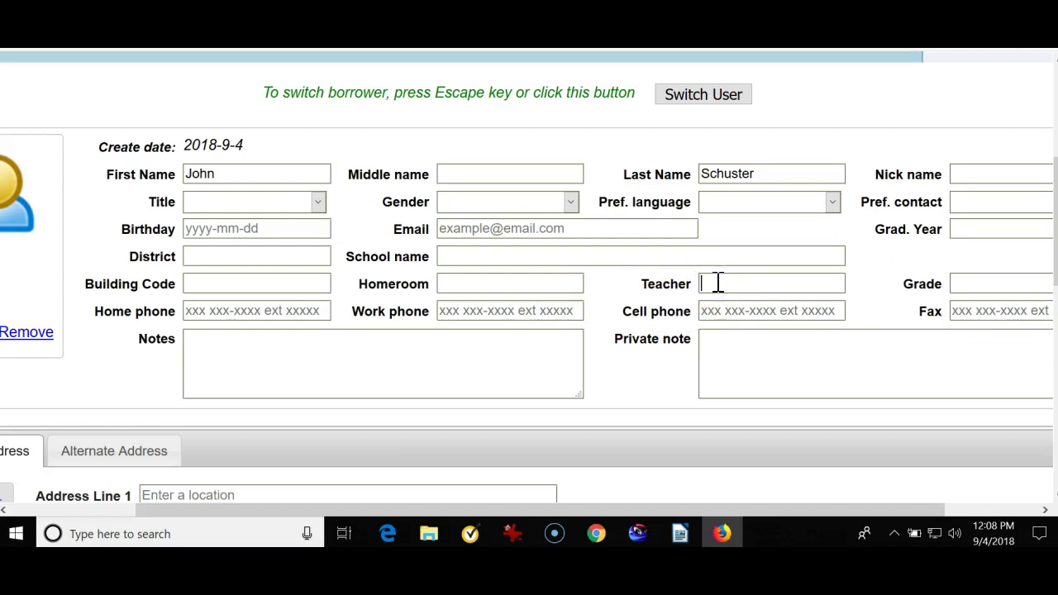
click(719, 283)
text(Smith)
click(1006, 284)
text(8)
click(552, 282)
text(121)
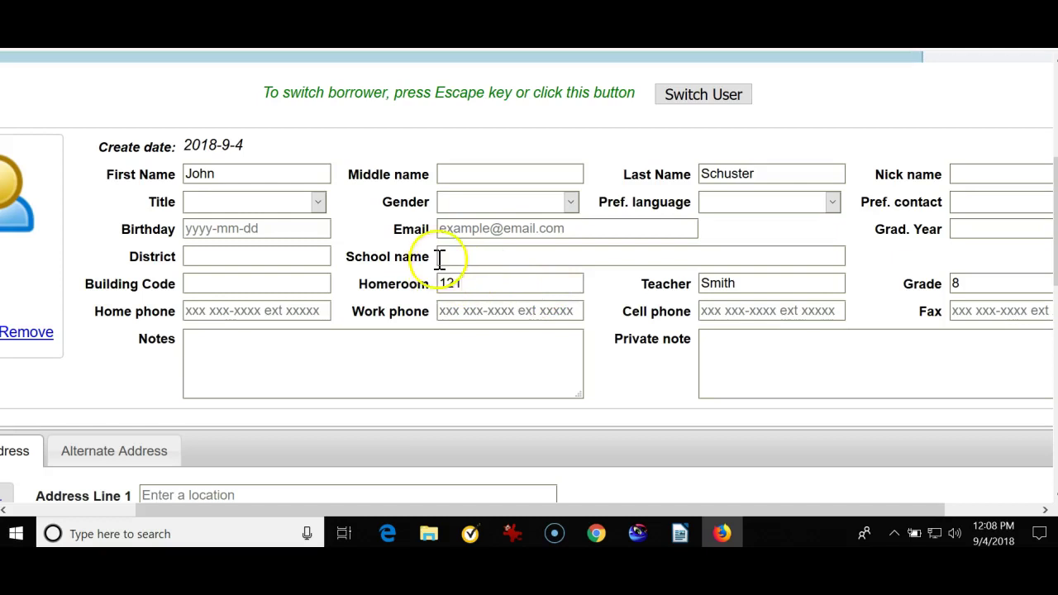
- Set Gender to Male and enter the student's nickname
click(572, 203)
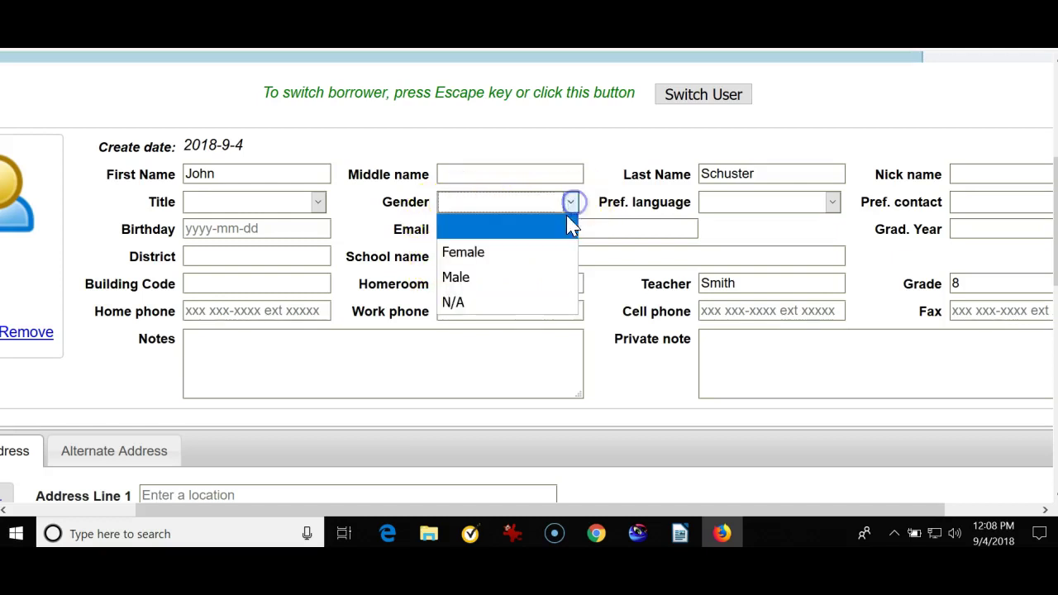
click(502, 277)
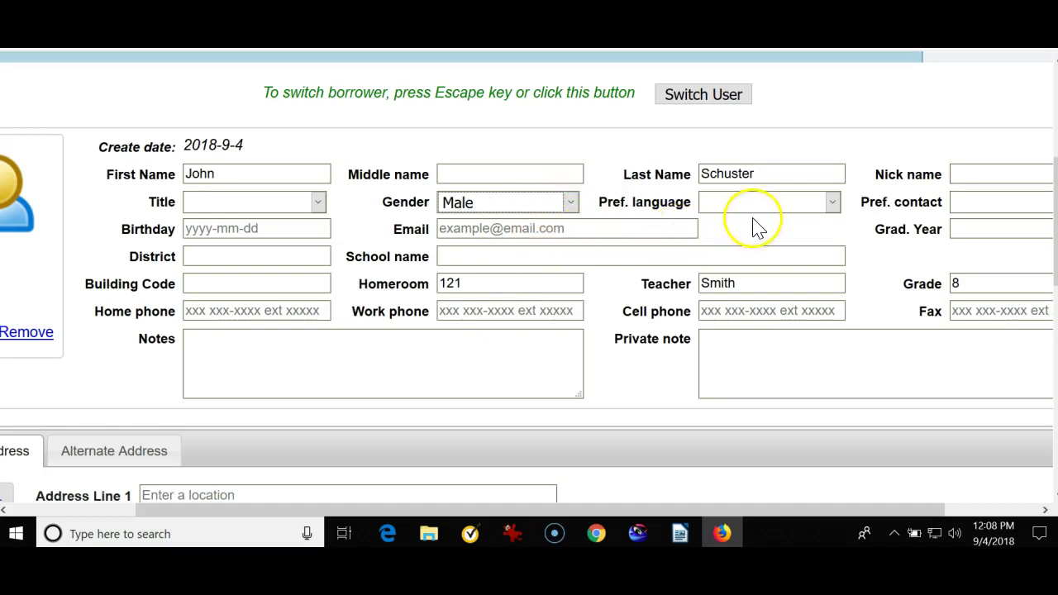
click(957, 175)
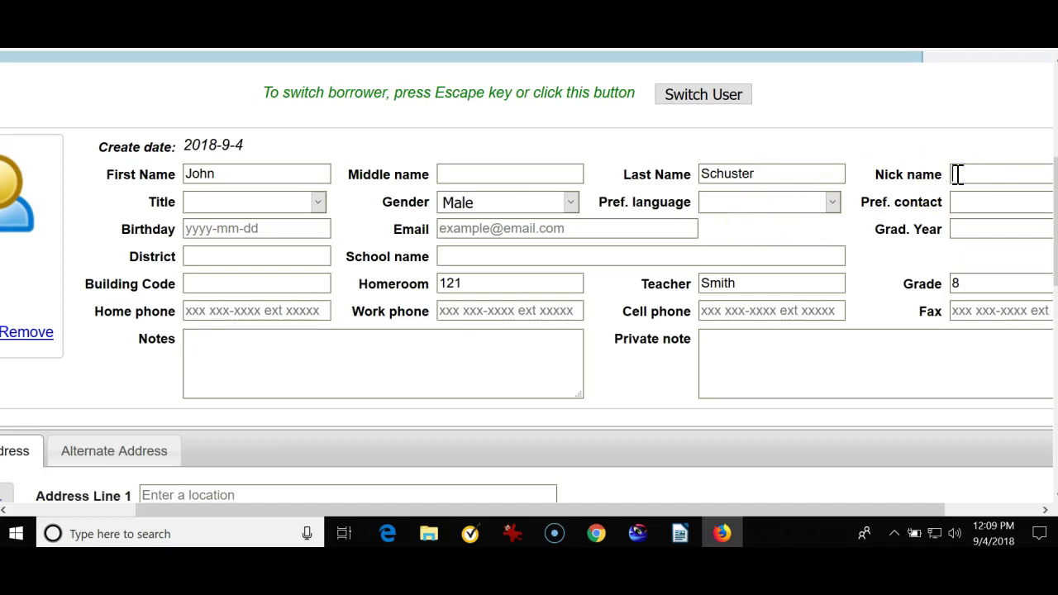
text(Show)
key(BackSpace)
text(e)
click(987, 276)
click(957, 358)
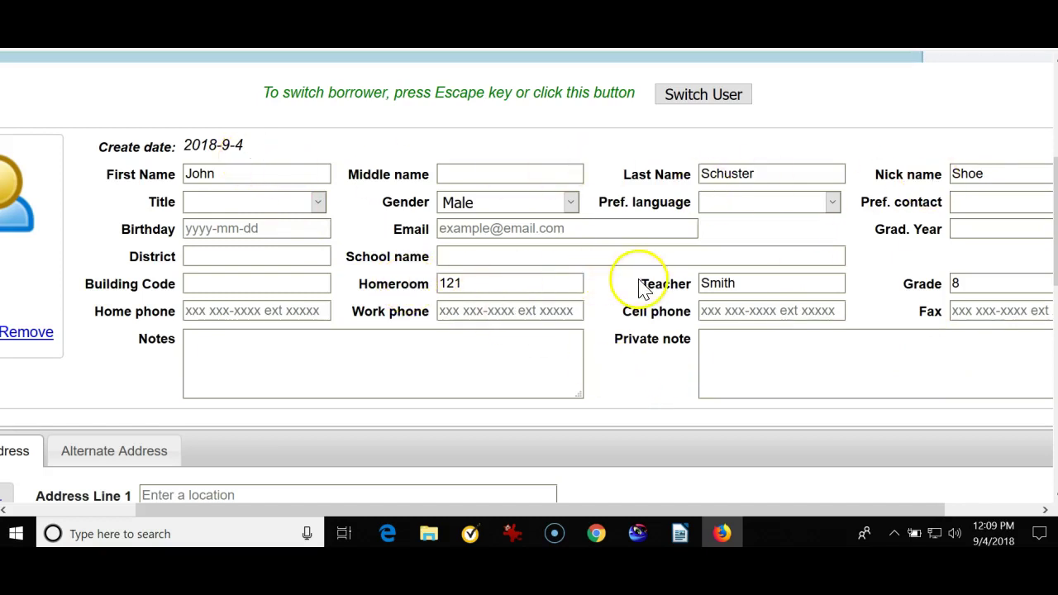
- Overwrite the existing user barcode with a new seven-digit number
scroll(855, 279, down, 5)
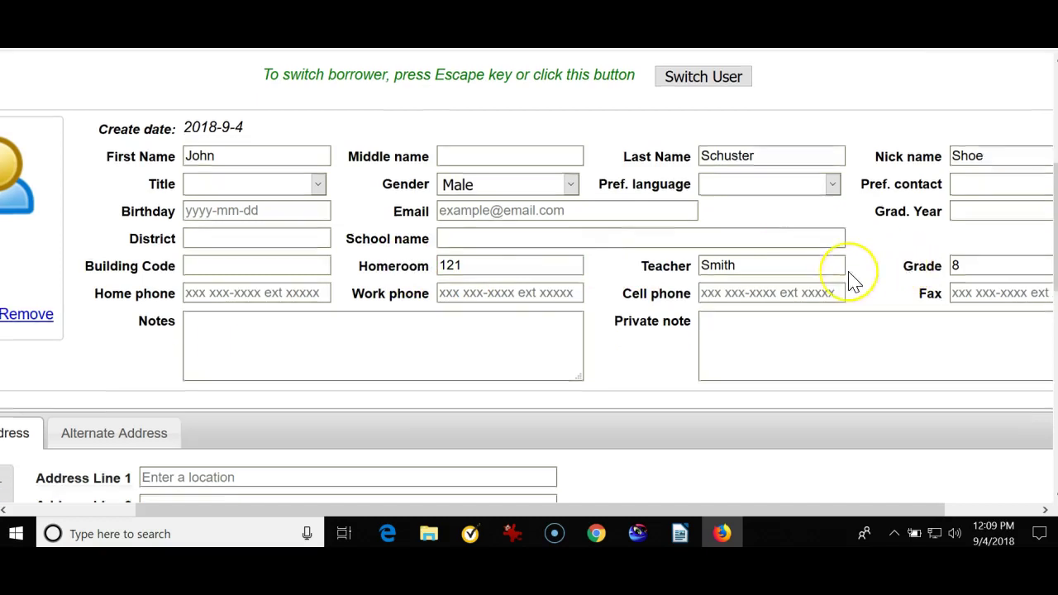
drag(406, 504, 277, 503)
drag(237, 180, 137, 197)
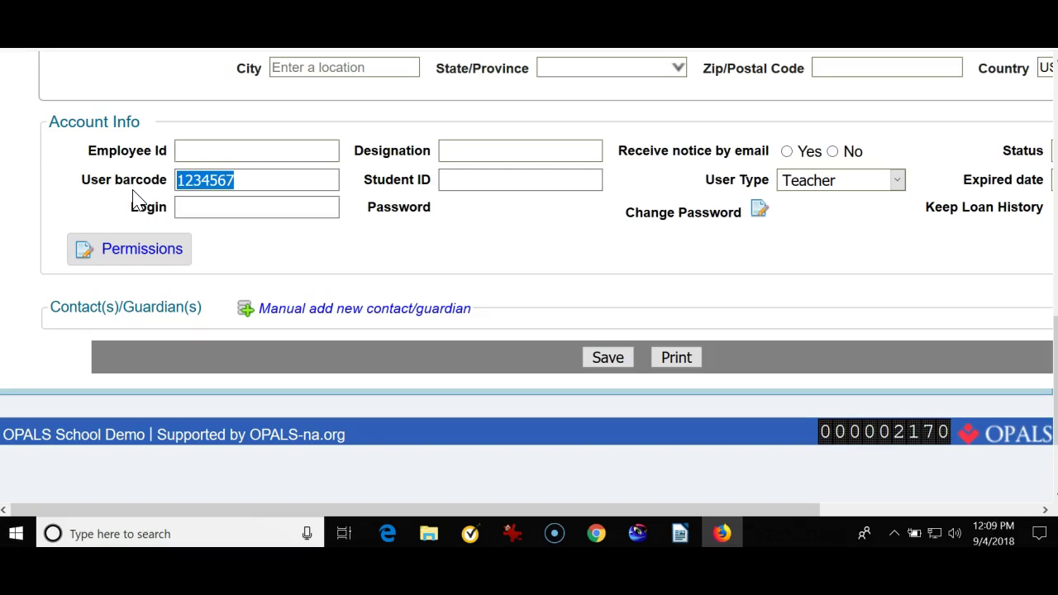
text(1232345)
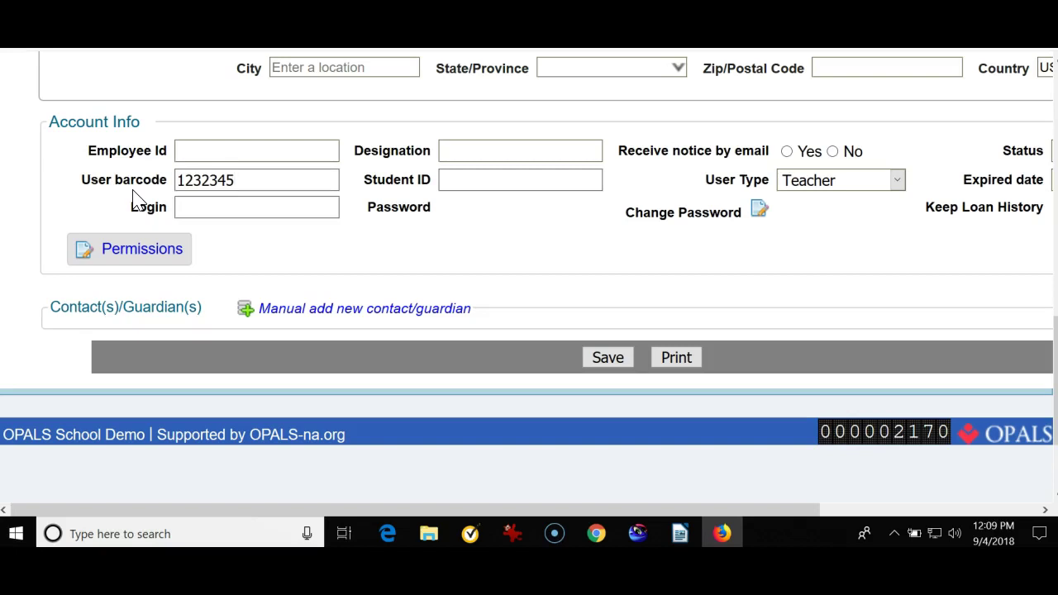
scroll(136, 198, up, 6)
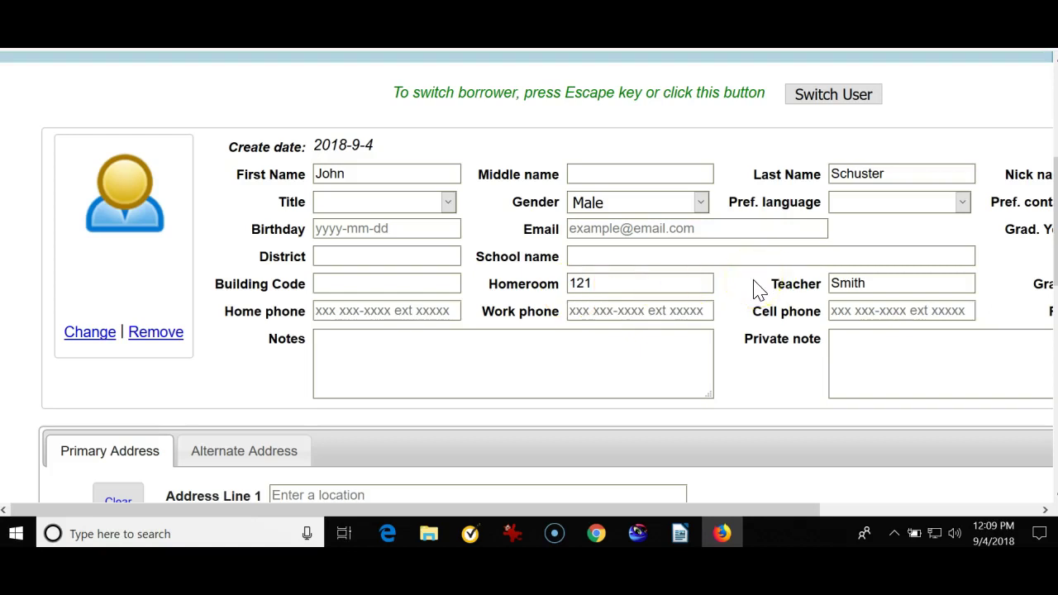
- Copy the user barcode number and paste it into the Student ID field
drag(725, 510, 887, 506)
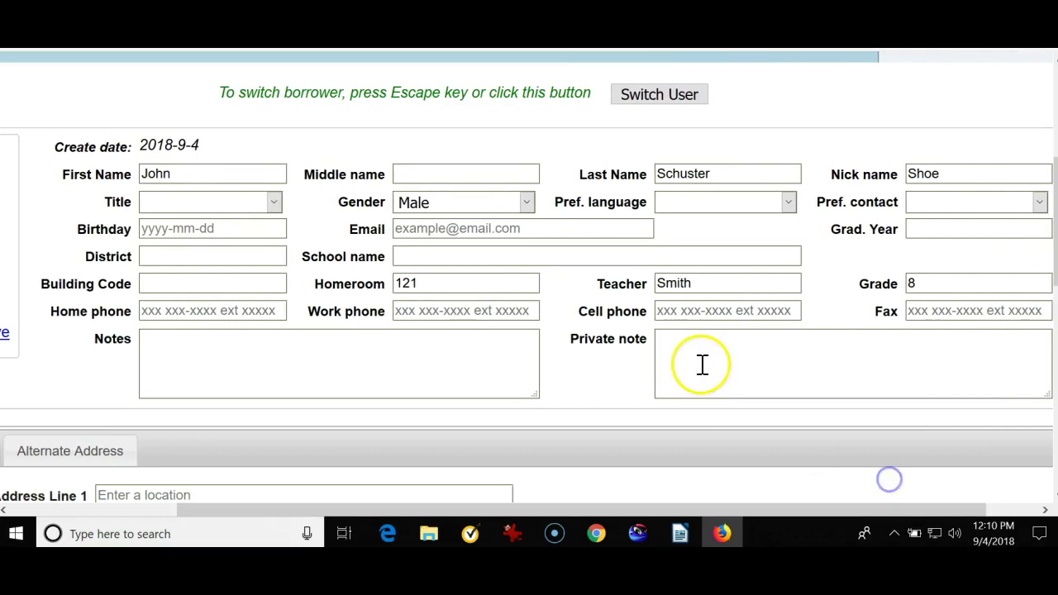
scroll(463, 330, down, 5)
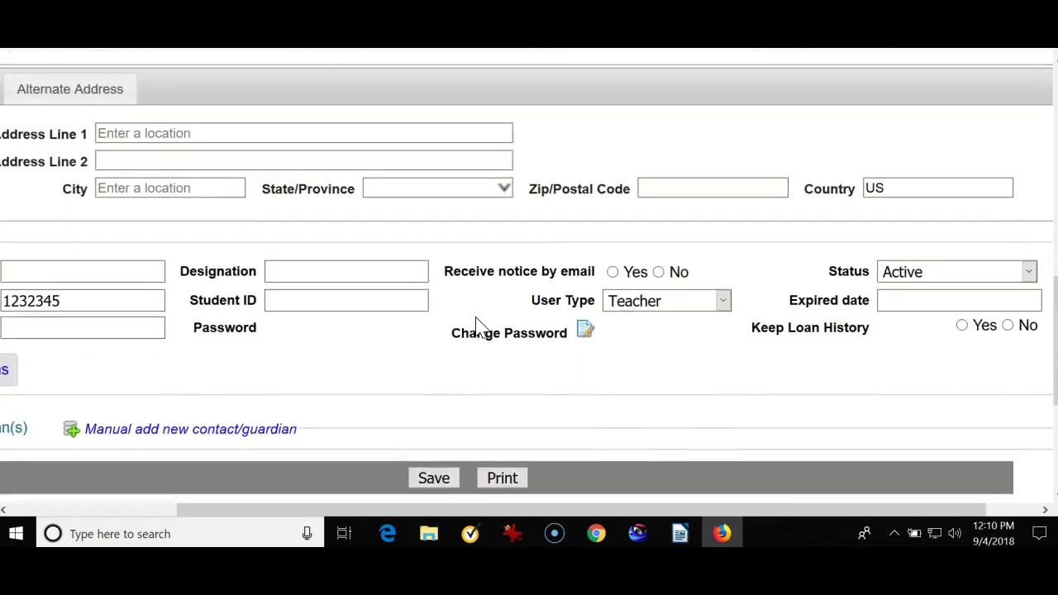
drag(566, 510, 284, 406)
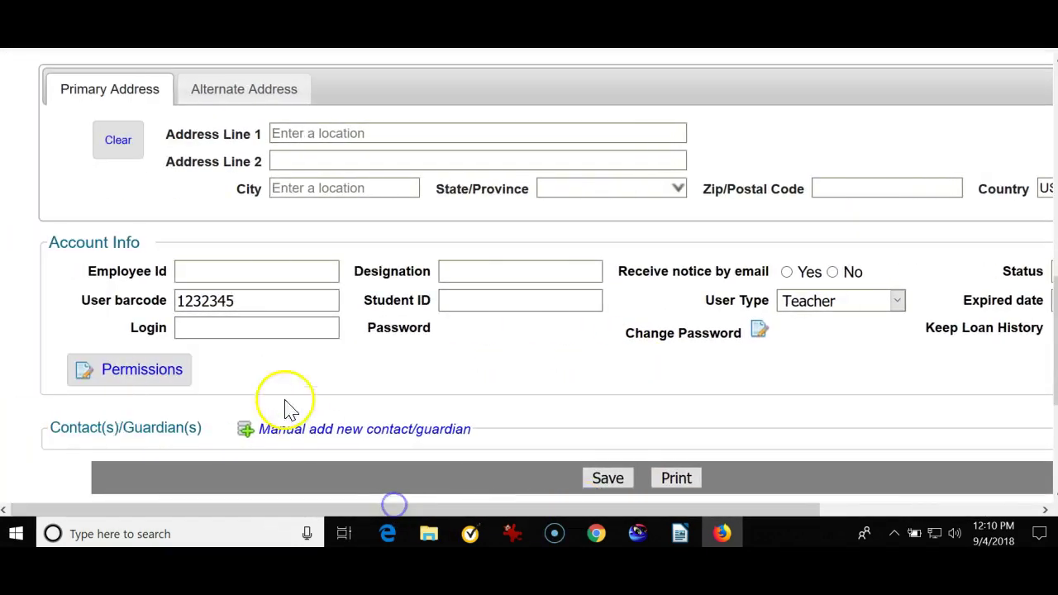
drag(82, 303, 161, 302)
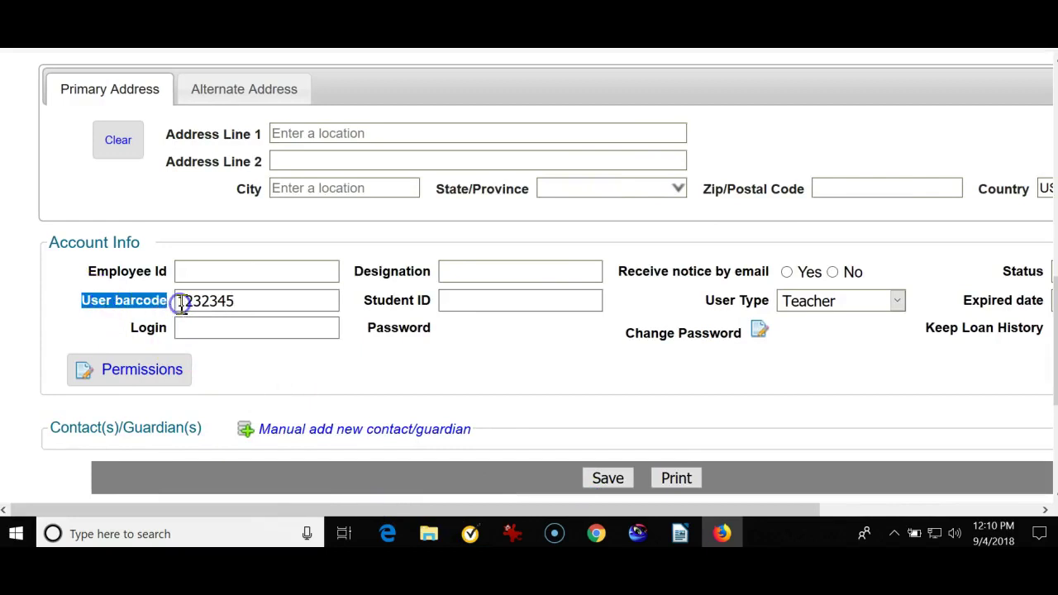
drag(235, 301, 162, 300)
right_click(206, 296)
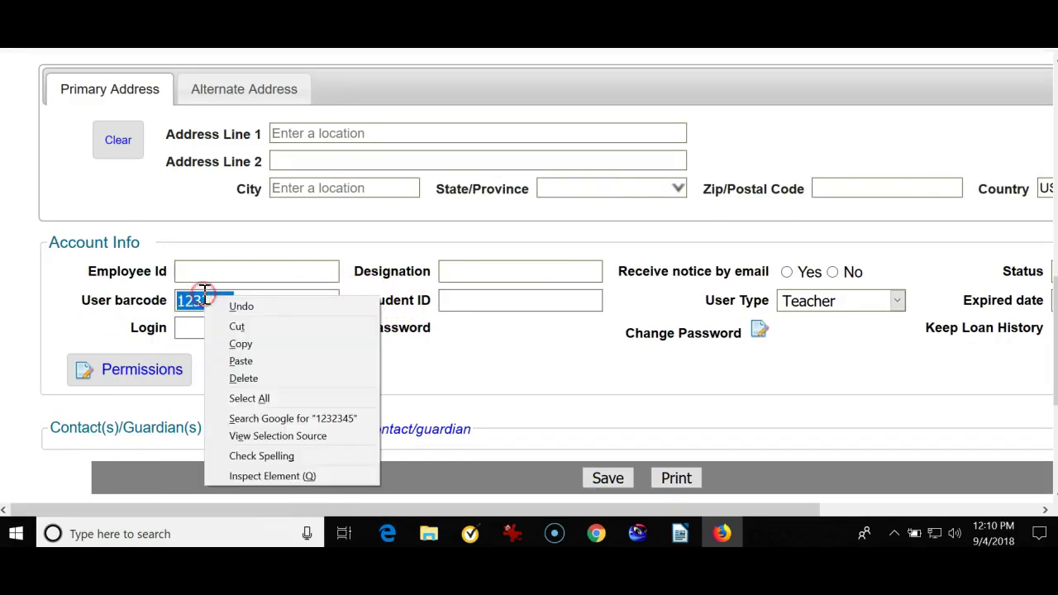
click(235, 343)
right_click(460, 302)
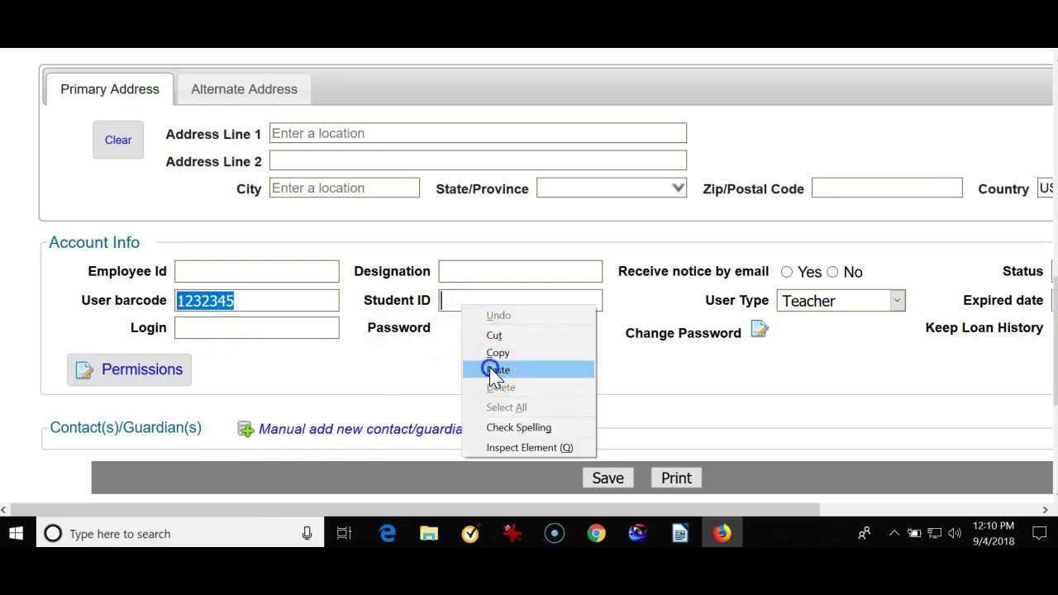
click(489, 368)
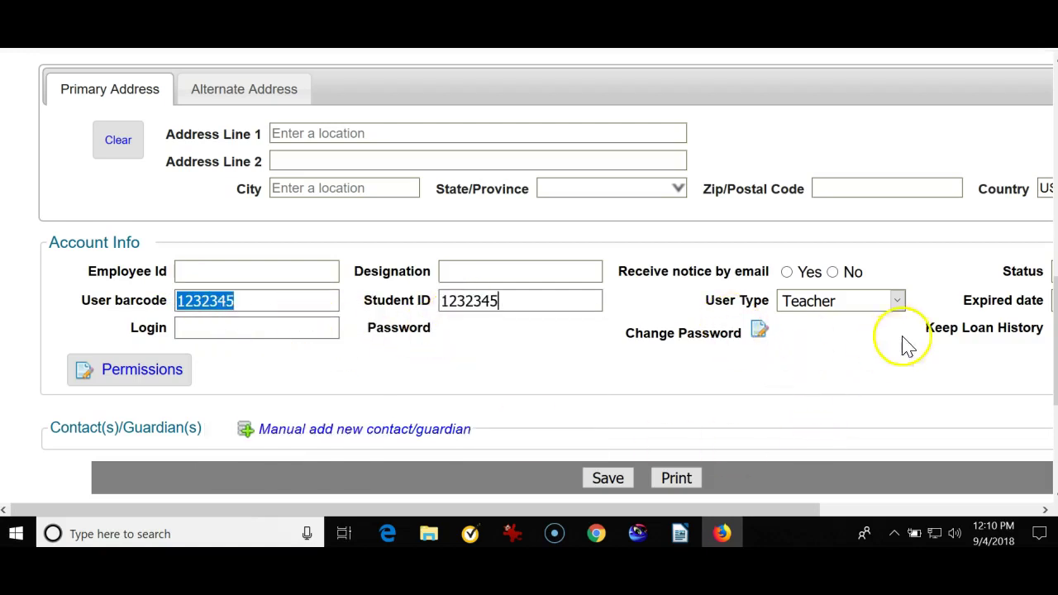
- Set User Type back to Student, save, and dismiss the 'Saved successfully' alert
click(901, 302)
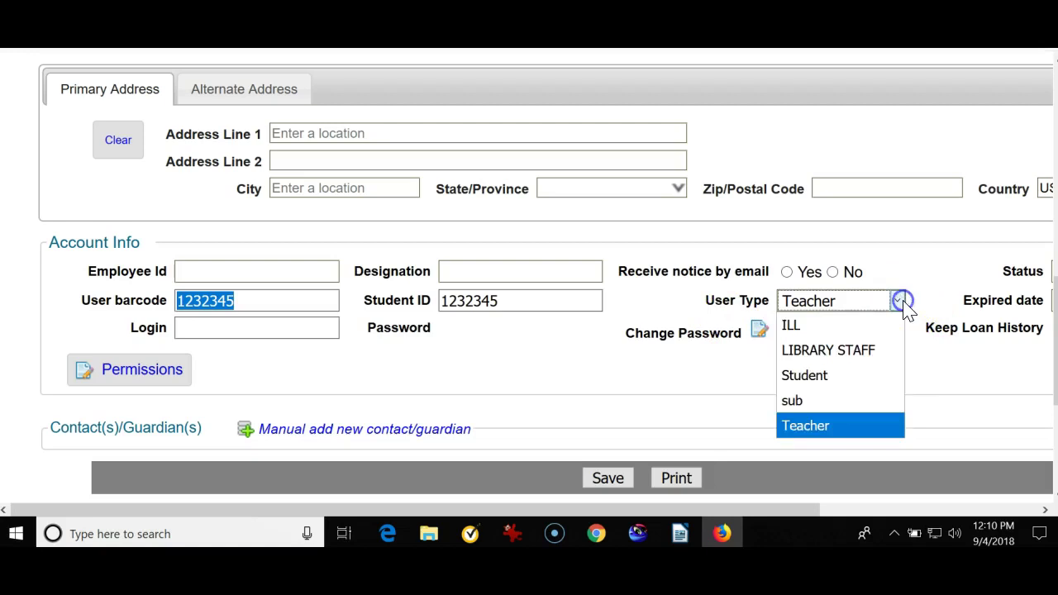
click(814, 377)
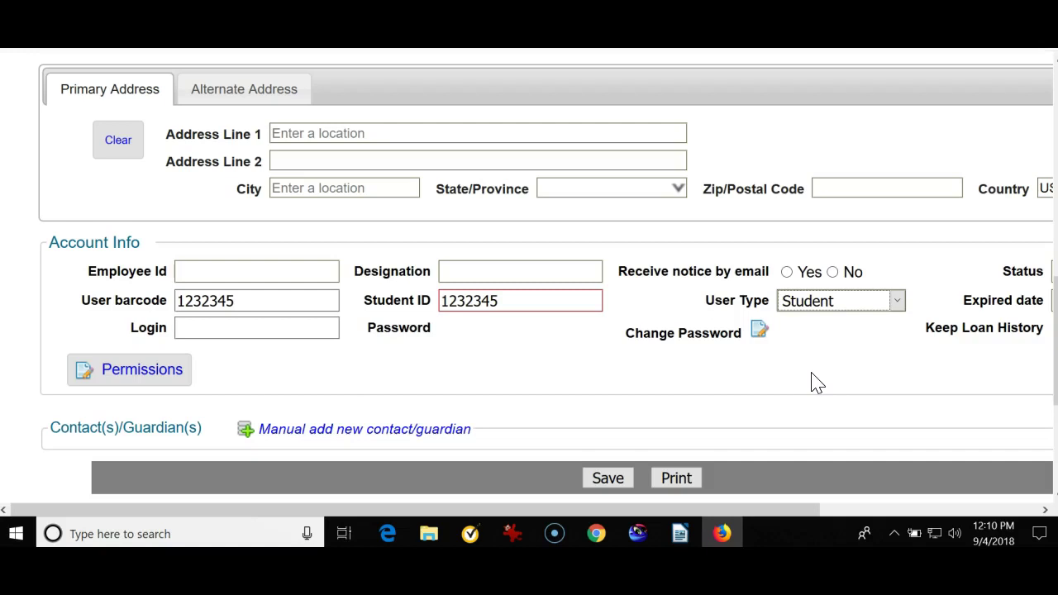
click(607, 478)
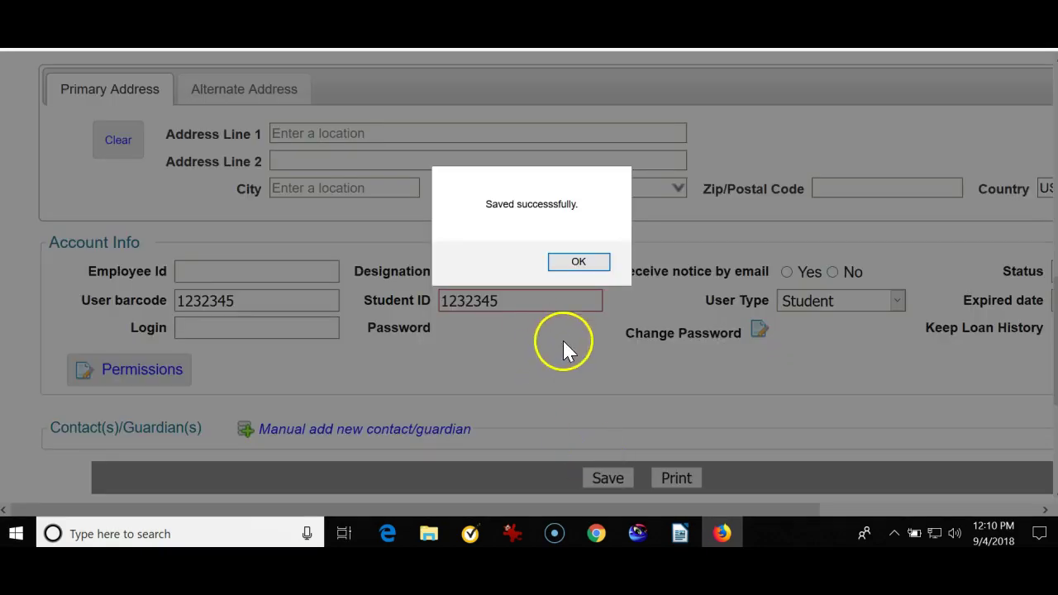
click(579, 262)
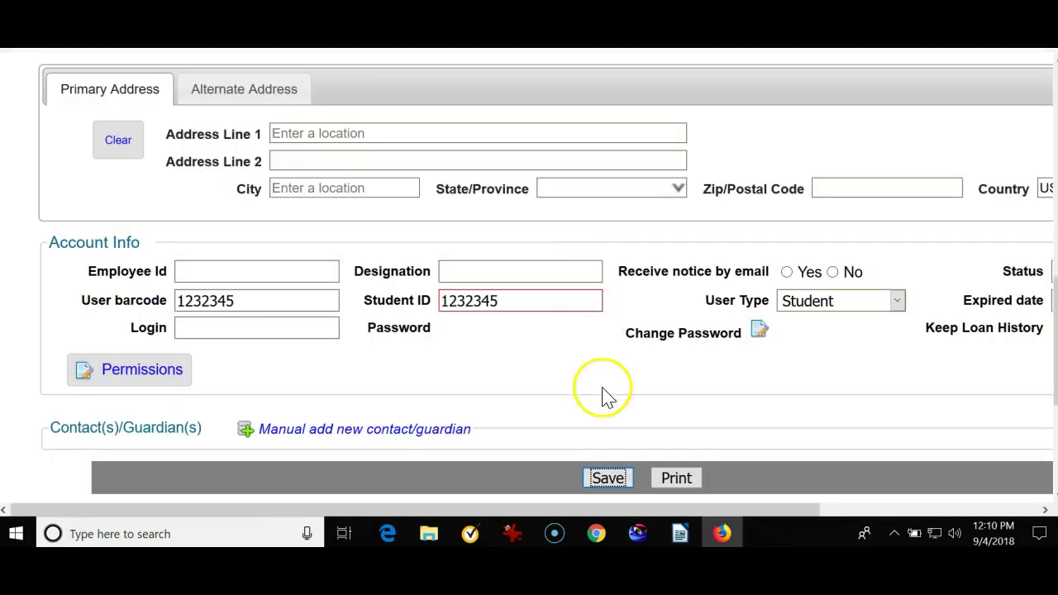